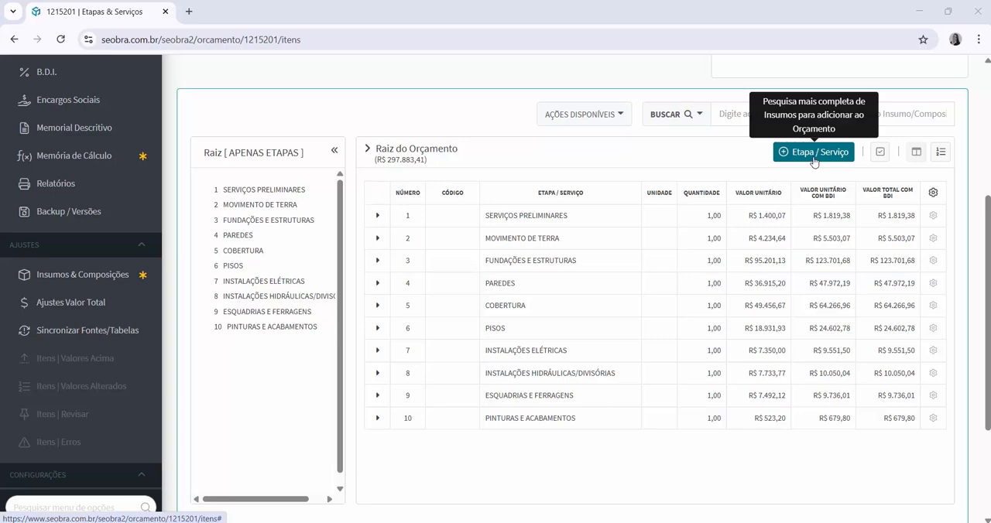
Start a new item at the budget root and set its type to Incidência
left_click(814, 152)
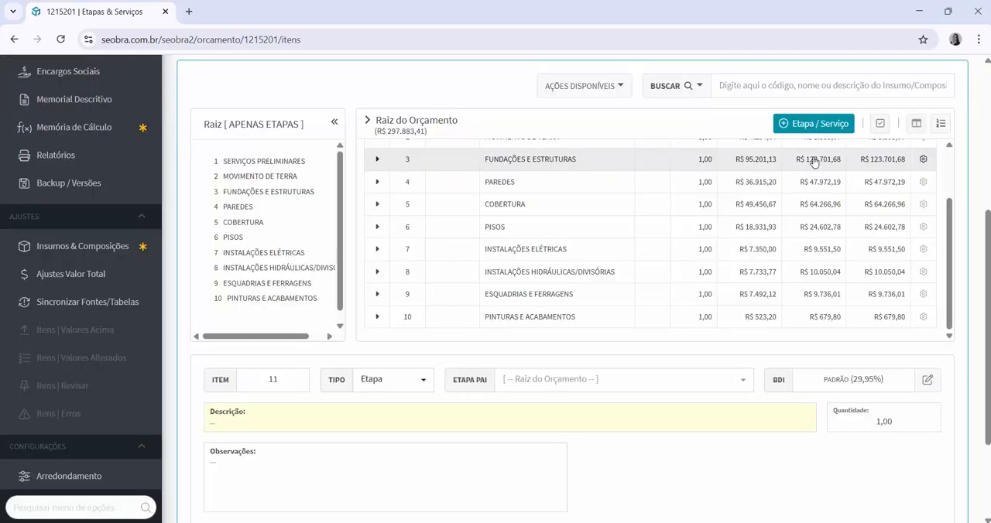
scroll(696, 249, "down", 3)
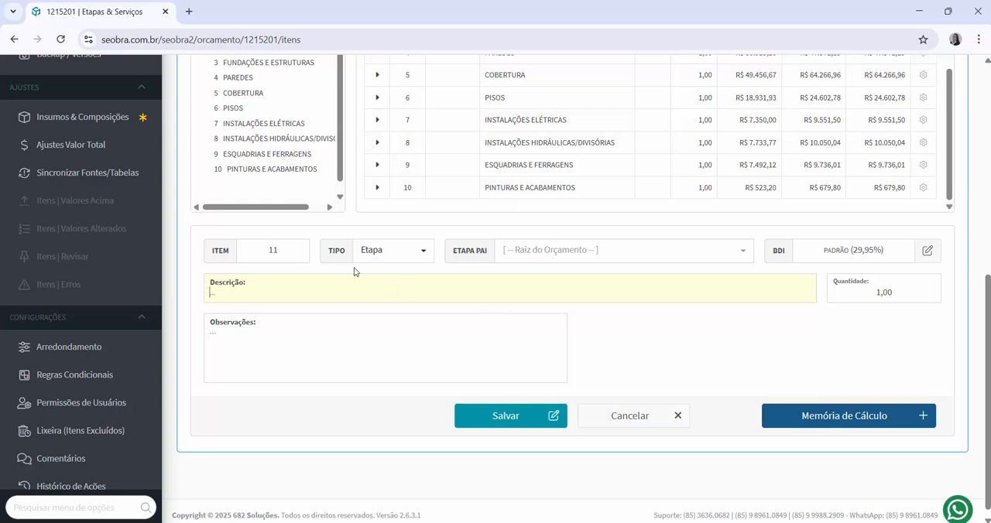
left_click(424, 253)
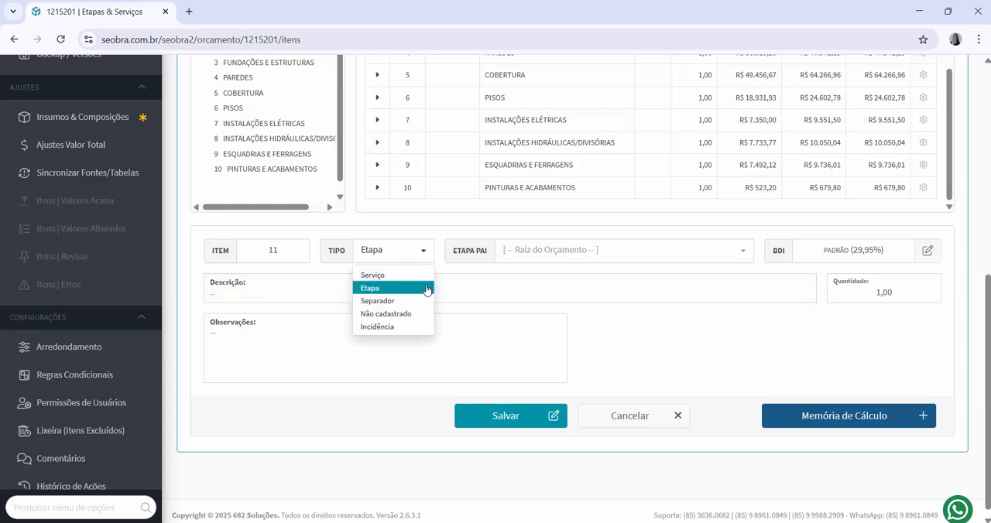
left_click(399, 331)
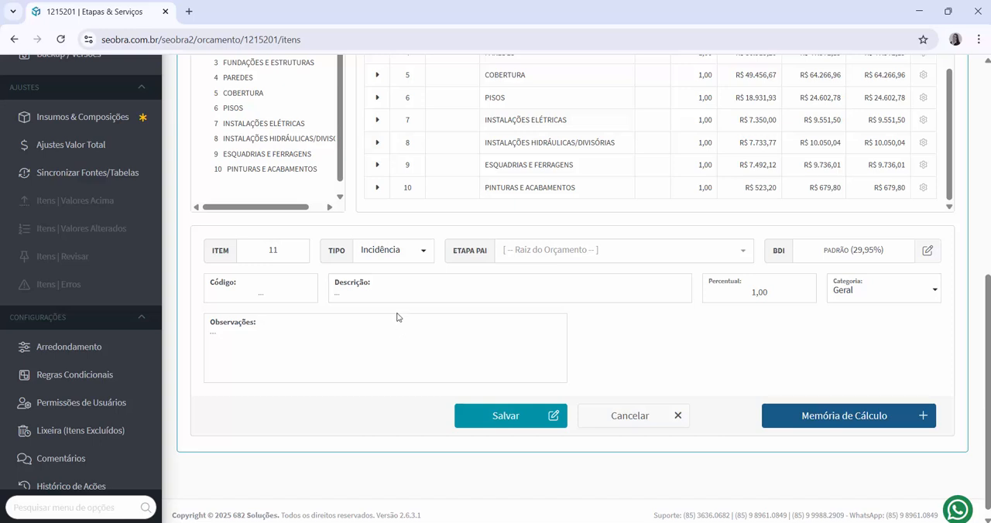
Enter code ADM and description ADMINISTRAÇÃO LOCAL for the new incidence item
left_click(284, 293)
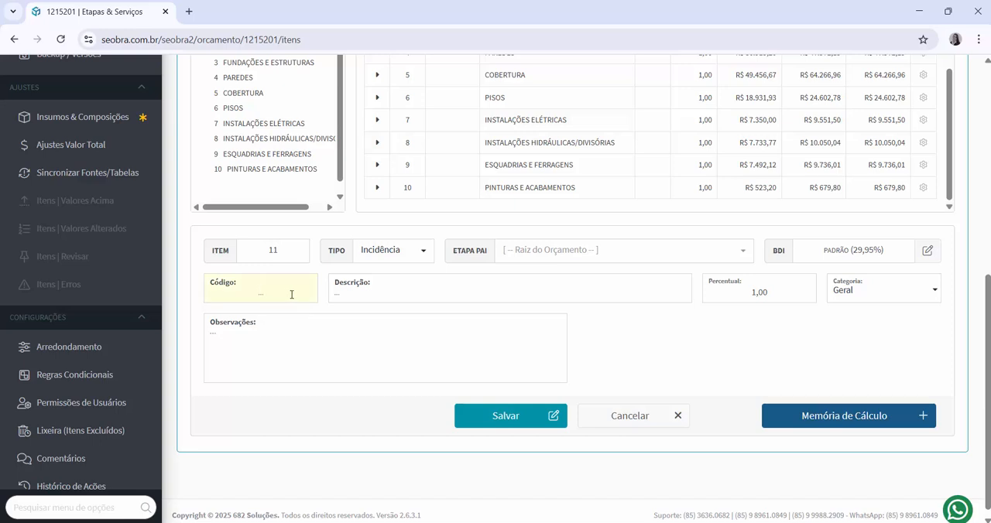
type("ADM")
left_click(410, 297)
type("A")
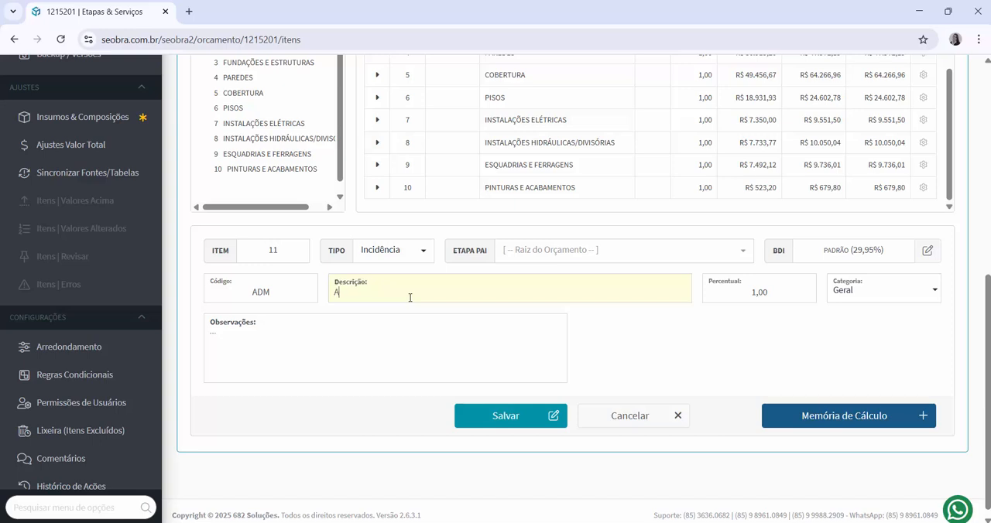
type("DMINISTRAC")
type("ÃO LO")
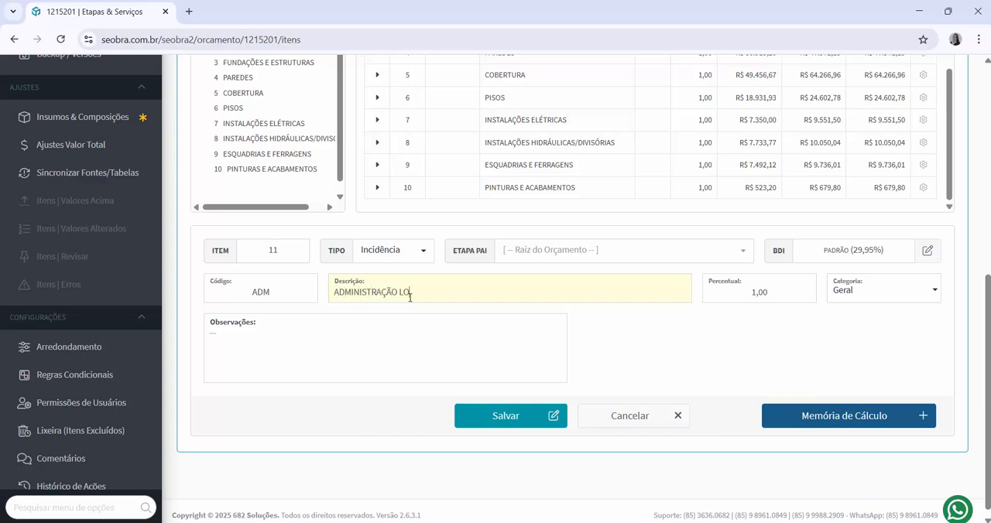
type("CAL")
Set the incidence percentage to 15 and keep its category as Geral
left_click(756, 292)
type("5")
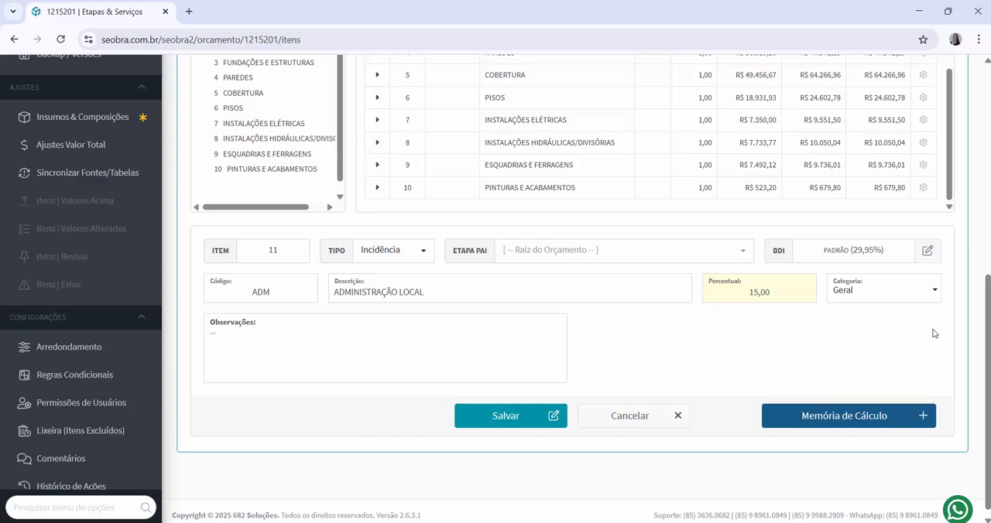
left_click(936, 298)
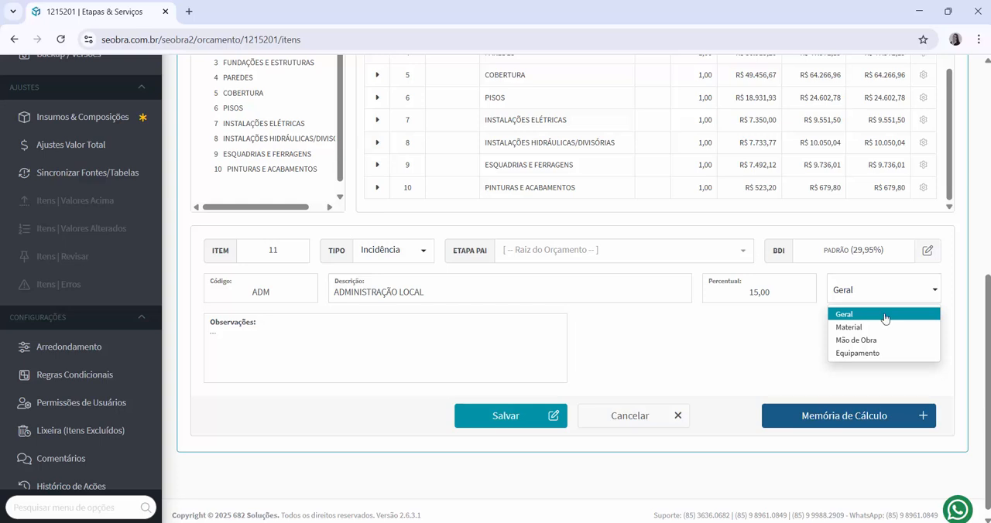
left_click(877, 316)
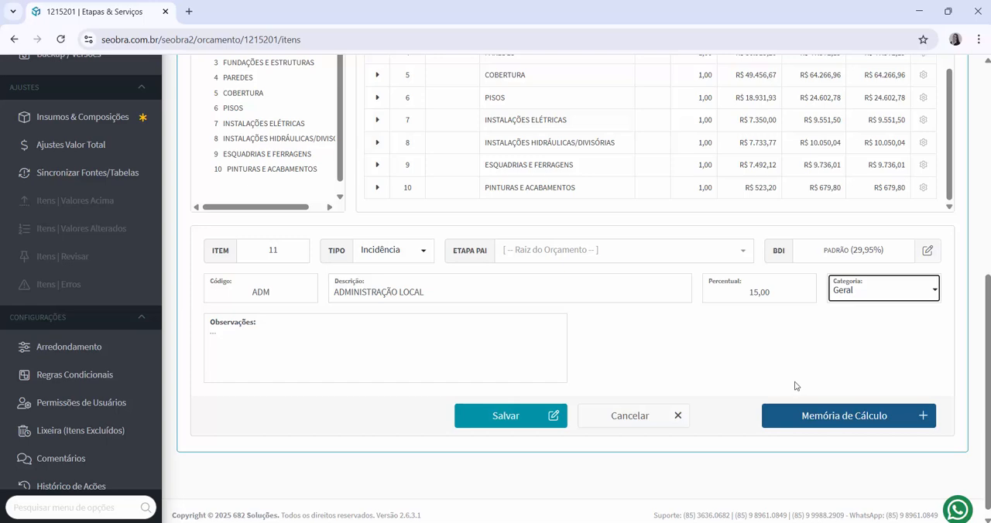
Examine the budget value totals, highlighting the Valor com Encargos line
scroll(817, 383, "up", 1)
scroll(817, 383, "up", 4)
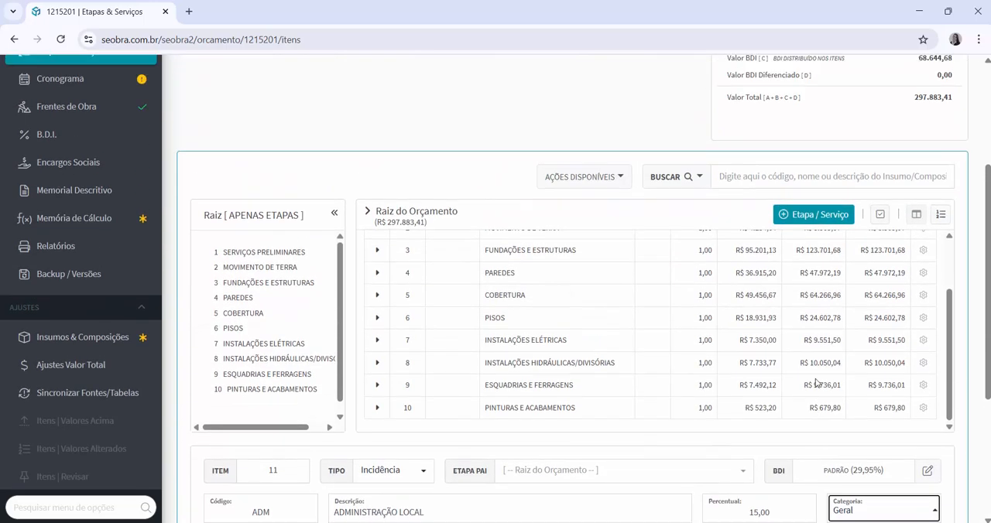
scroll(884, 150, "up", 1)
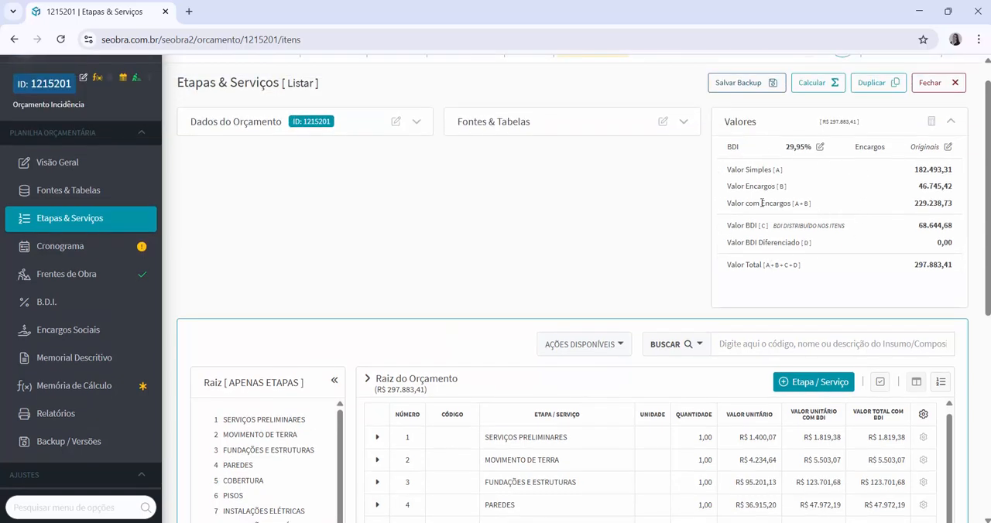
left_click_drag(727, 203, 819, 210)
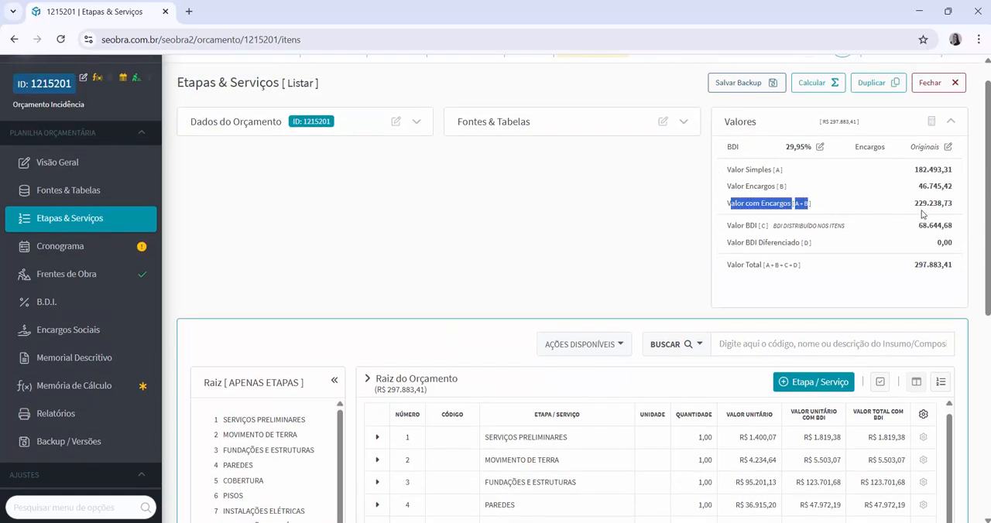
left_click_drag(915, 205, 953, 204)
Save the ADMINISTRAÇÃO LOCAL incidence item
scroll(833, 292, "down", 3)
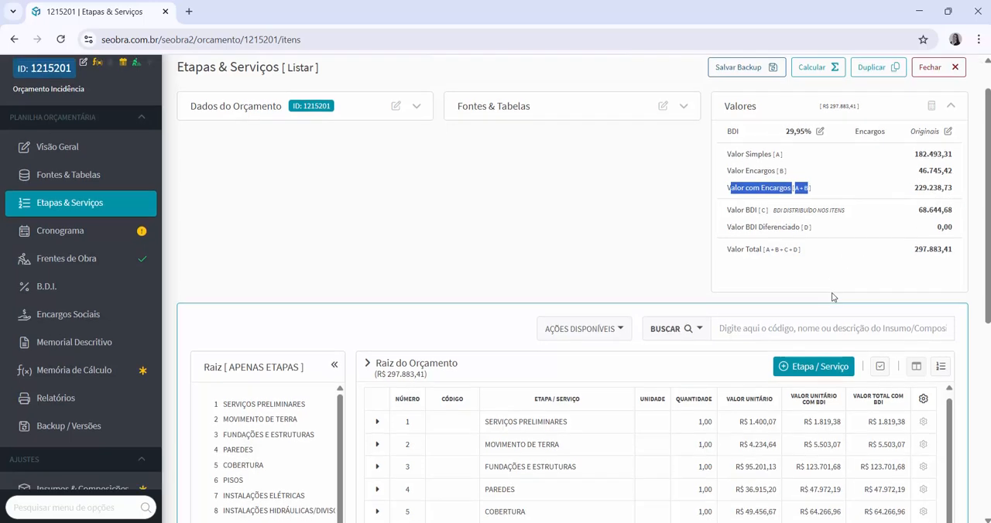
scroll(833, 297, "down", 3)
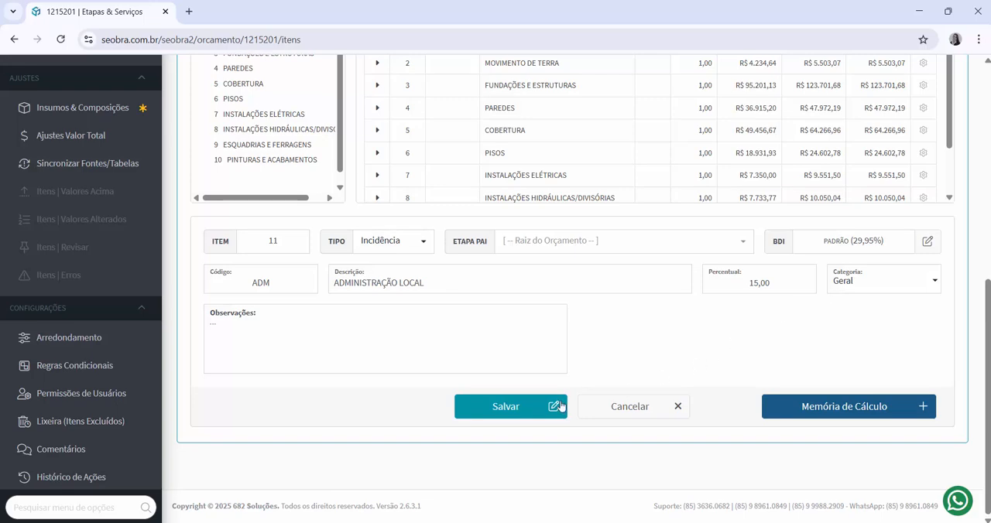
left_click(505, 407)
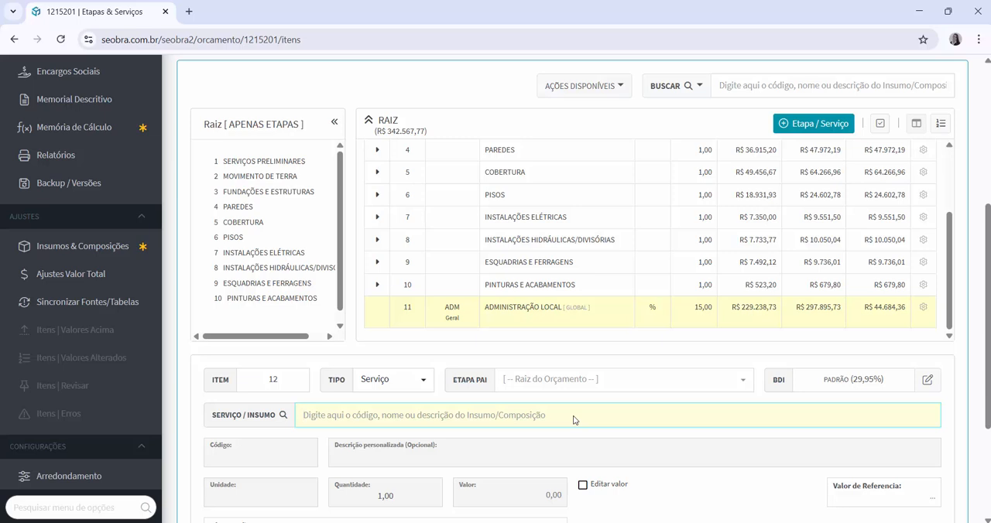
Review the new incidence row in the budget item list
scroll(804, 383, "up", 2)
scroll(801, 387, "up", 5)
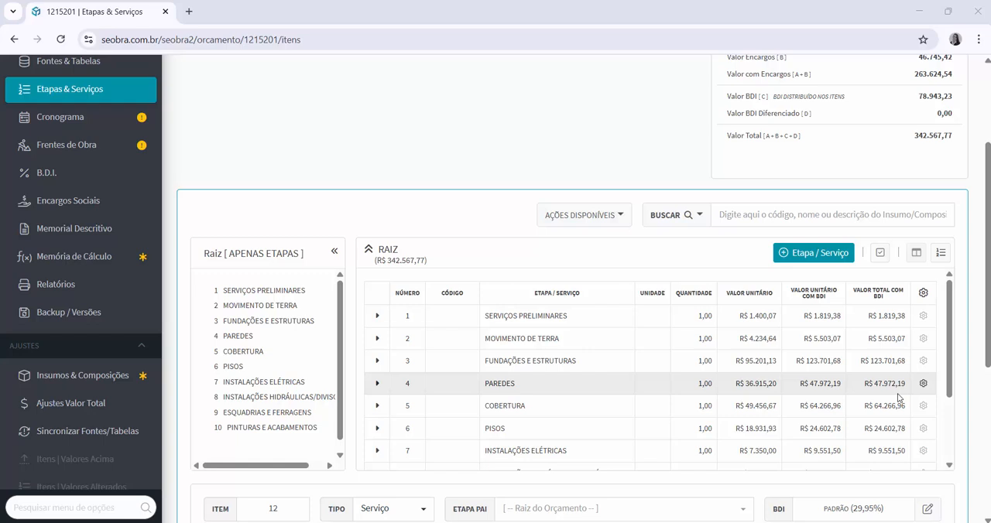
scroll(898, 397, "down", 3)
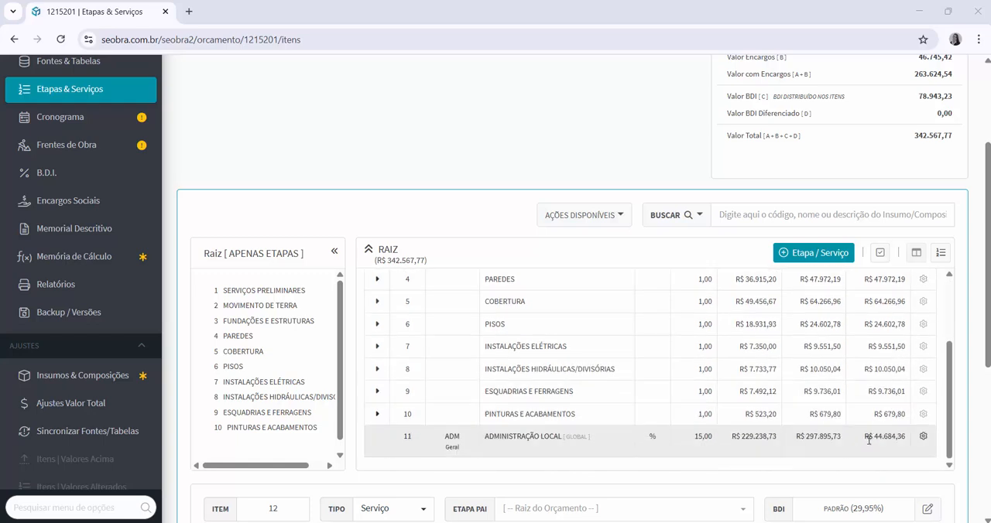
scroll(868, 439, "down", 1)
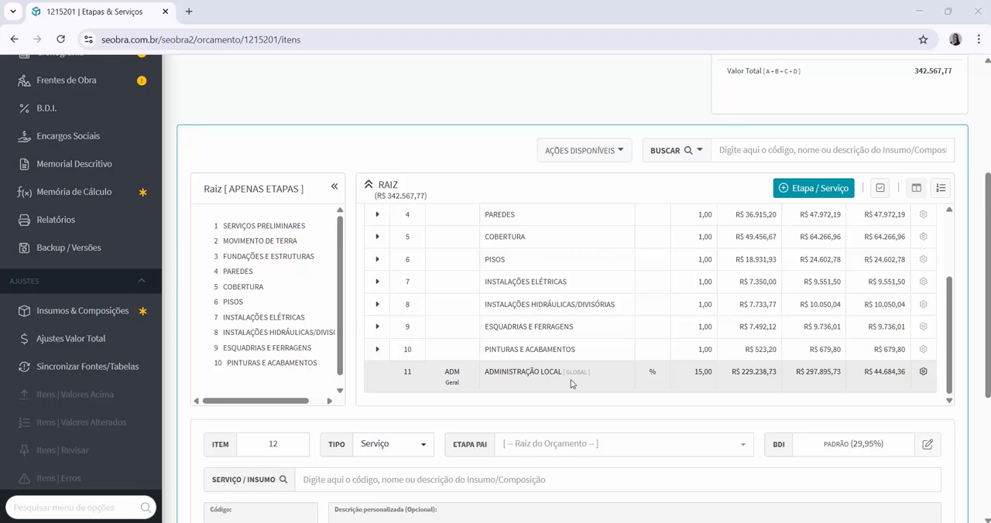
Open the incidence item for editing and change its code to ADIC.MO
left_click(923, 375)
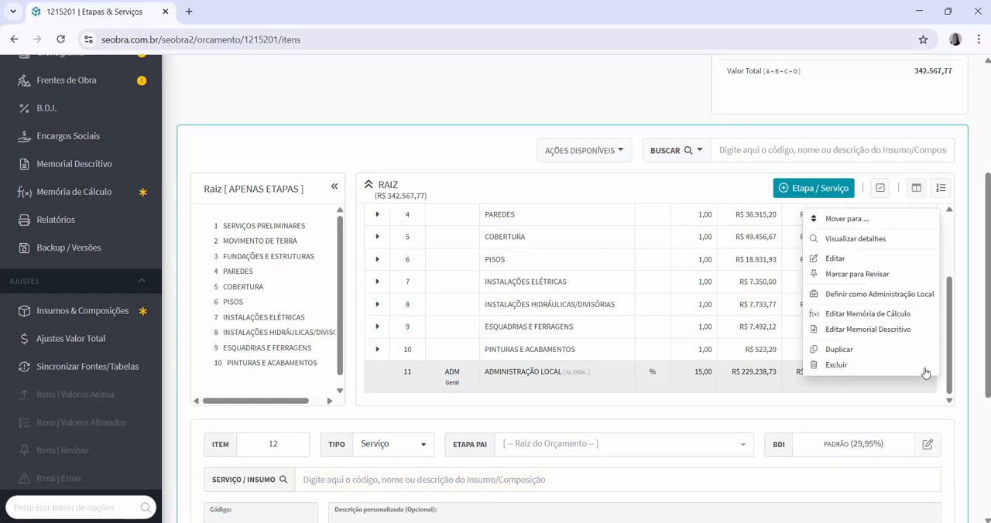
left_click(842, 259)
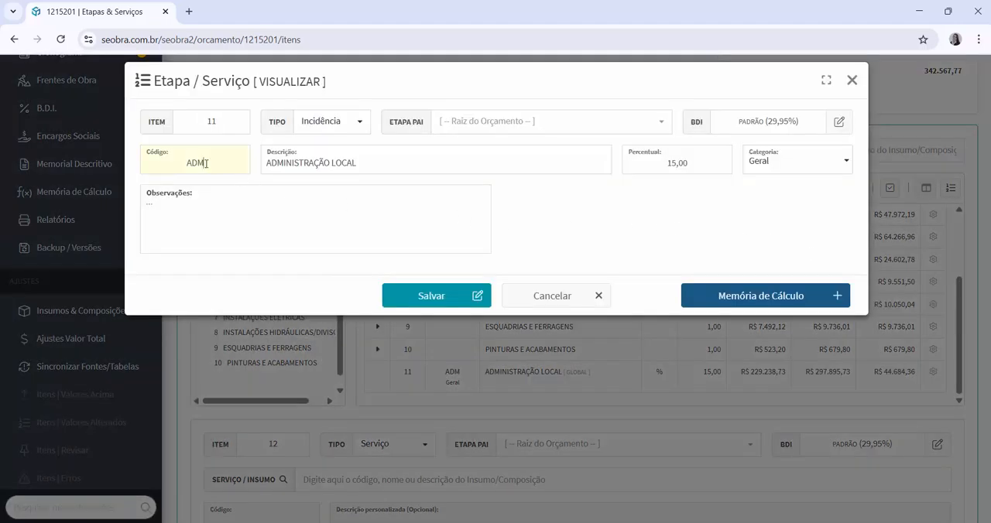
left_click_drag(205, 164, 193, 163)
type("DIC.MO")
Change the incidence description to ADICIONAL SOBRE A MÃO DE OBRA
left_click_drag(376, 163, 277, 164)
type("I")
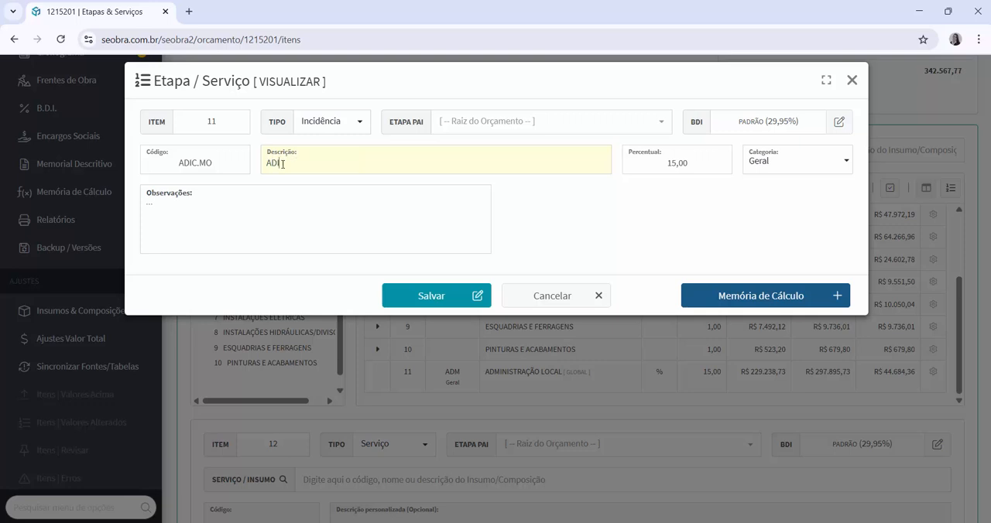
type("CIONAL SOBRE  A MÃO DE OBRA")
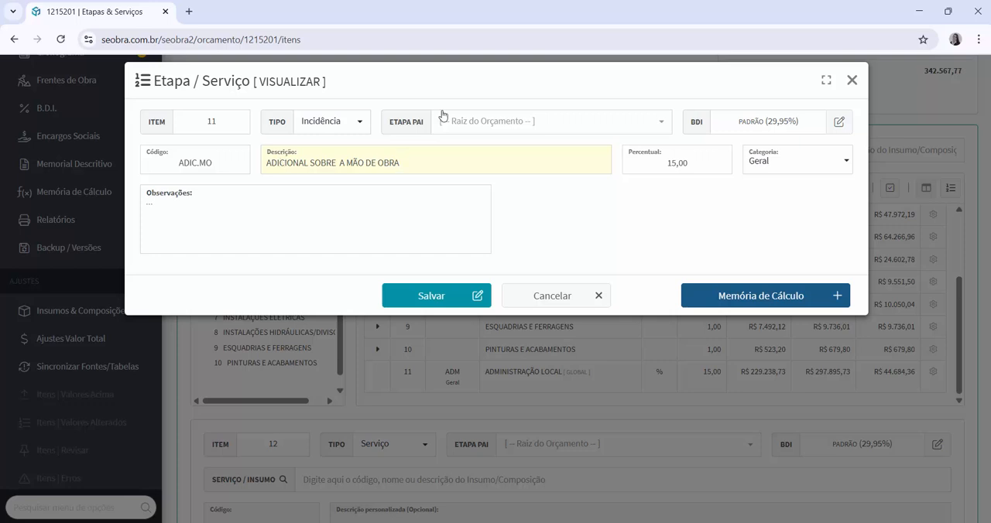
Set the incidence category to Mão de Obra and its percentage to 30, then save
left_click(794, 165)
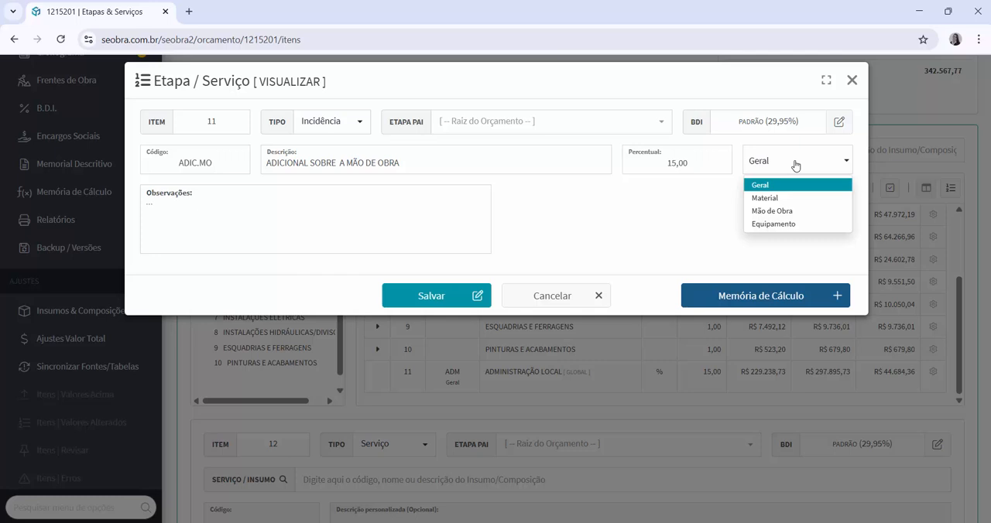
left_click(787, 211)
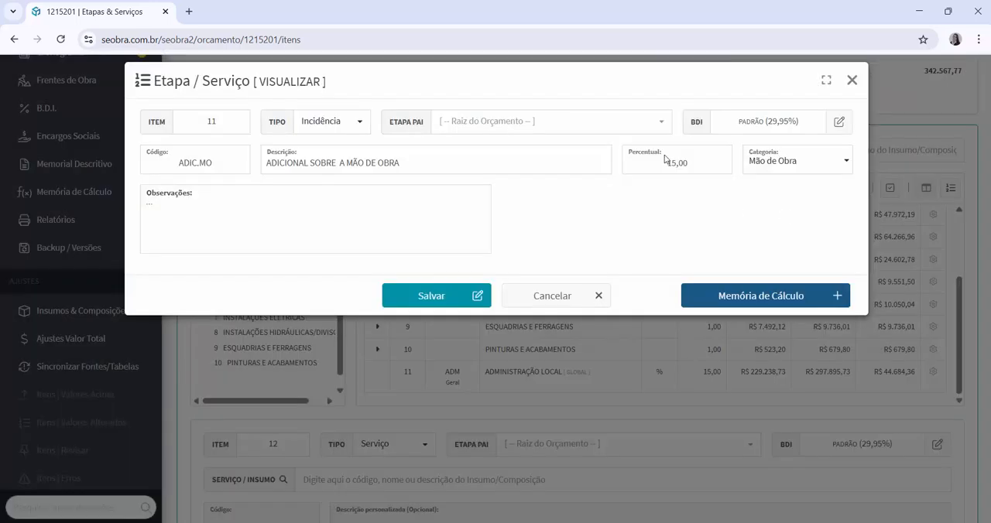
left_click_drag(675, 163, 657, 165)
type("30")
left_click(425, 298)
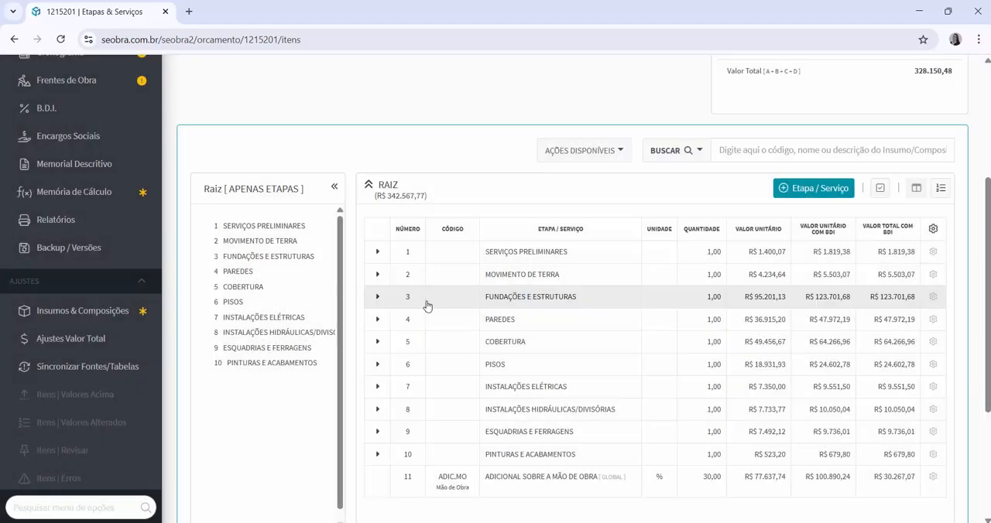
Examine the updated incidence row's totals
scroll(630, 370, "down", 2)
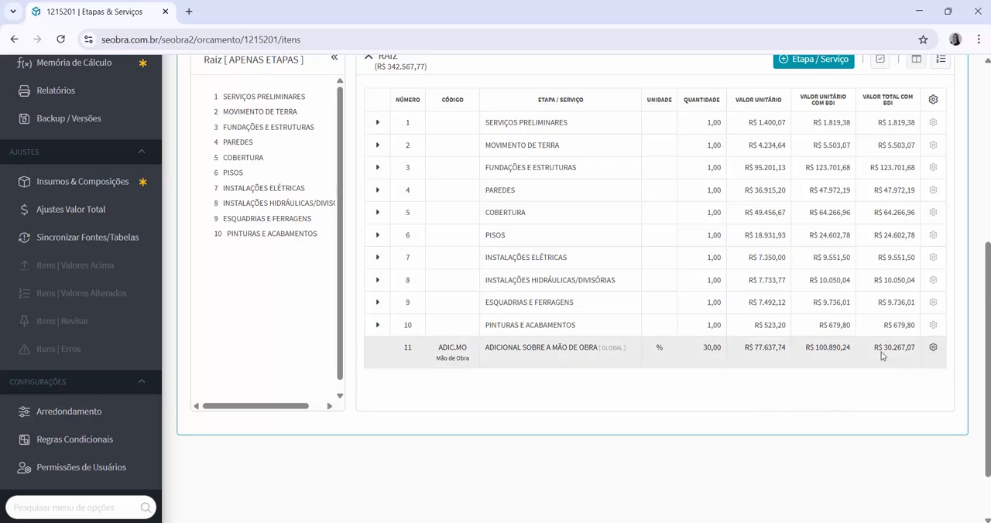
left_click_drag(877, 348, 921, 352)
left_click(916, 397)
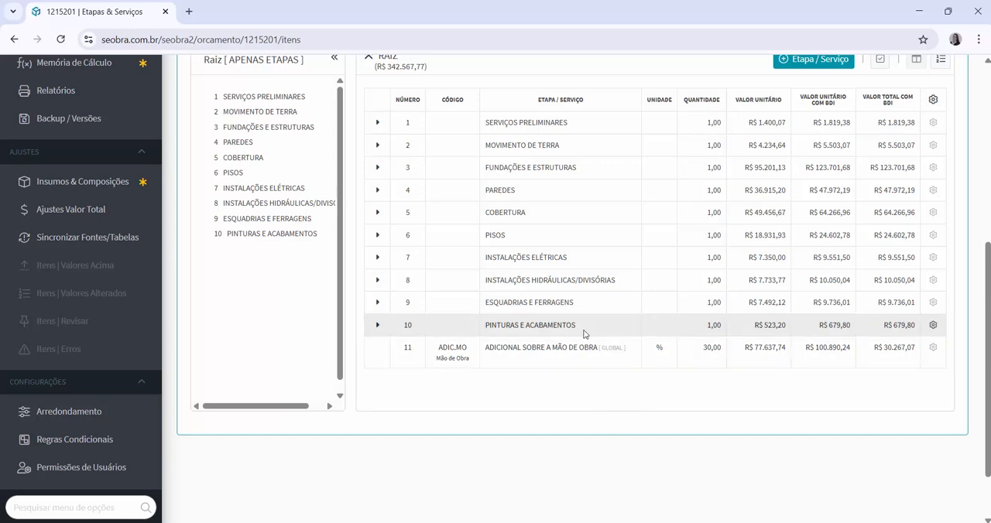
Open stage 10 PINTURAS E ACABAMENTOS and start a new Incidência item inside it
left_click(377, 325)
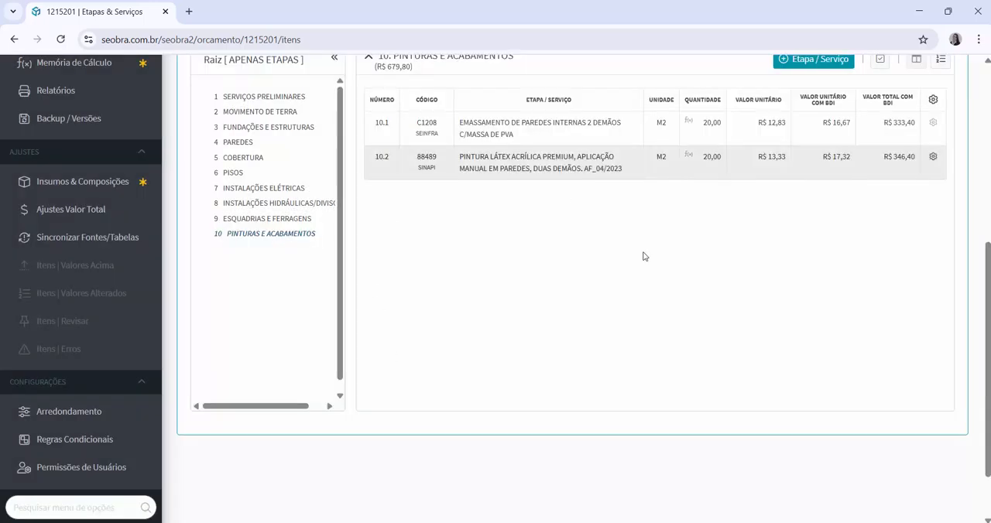
scroll(786, 313, "up", 1)
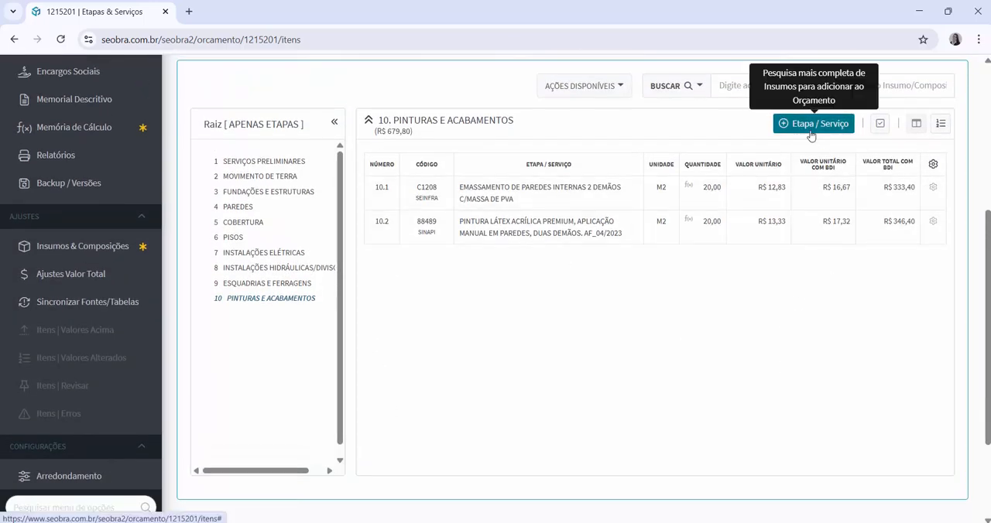
left_click(810, 136)
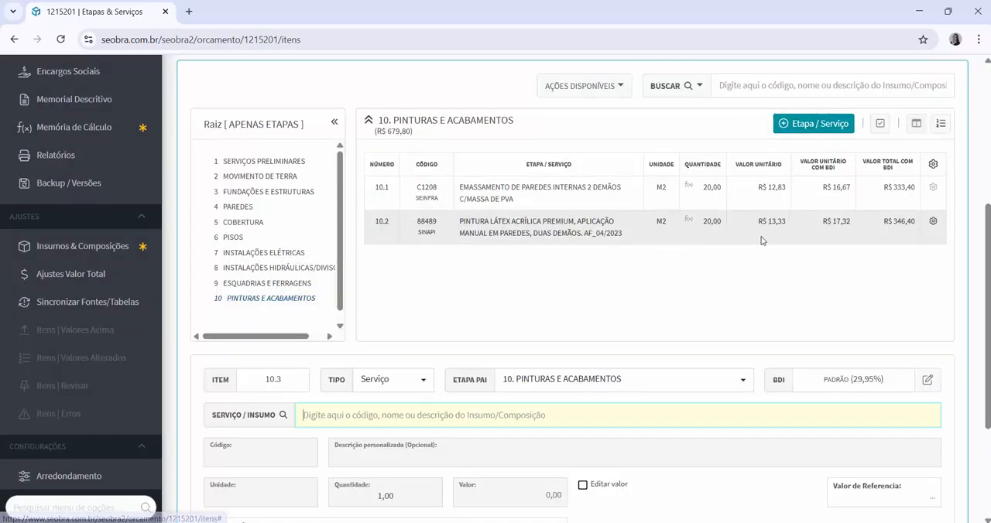
left_click(420, 385)
left_click(403, 457)
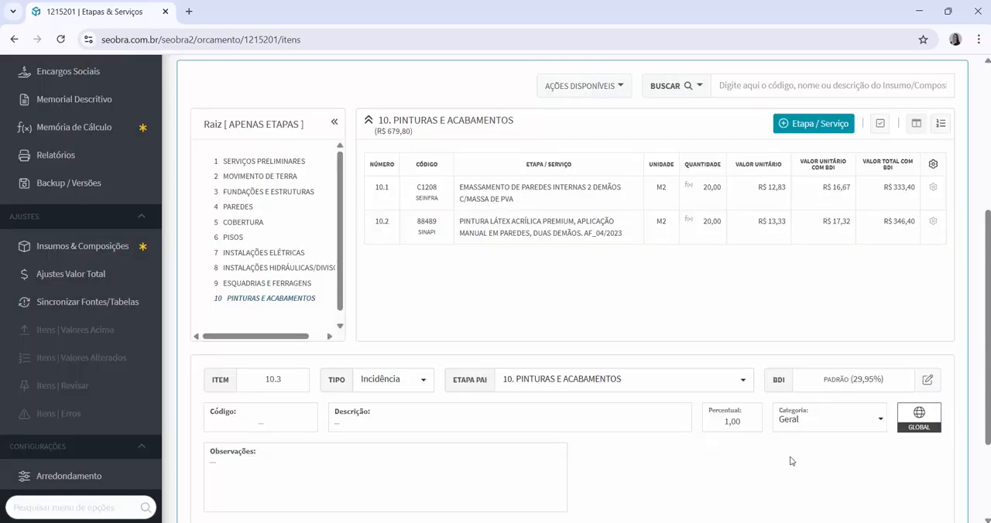
Enter code ADIC.MAT and description ADICIONAL SOBRE MATERIAIS DE PINTURA for the stage incidence
scroll(760, 412, "down", 1)
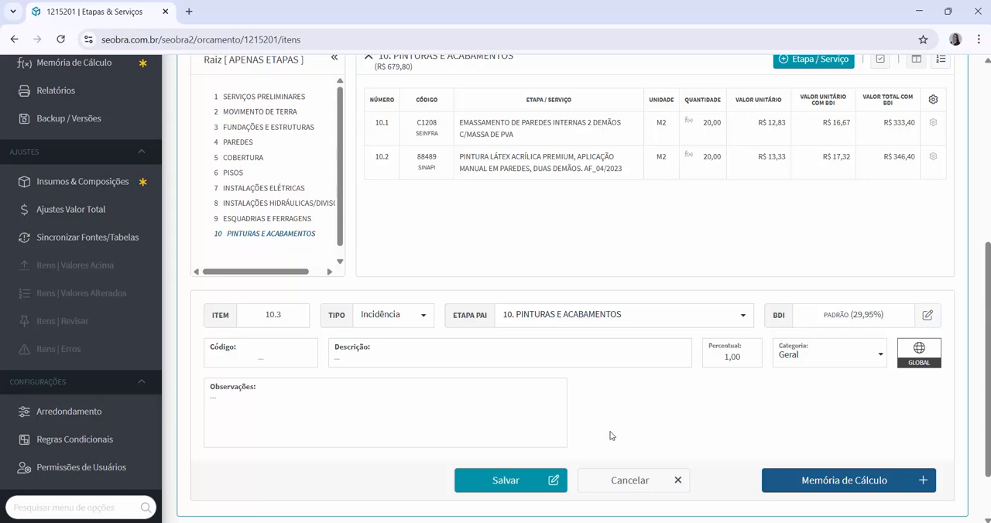
left_click(264, 362)
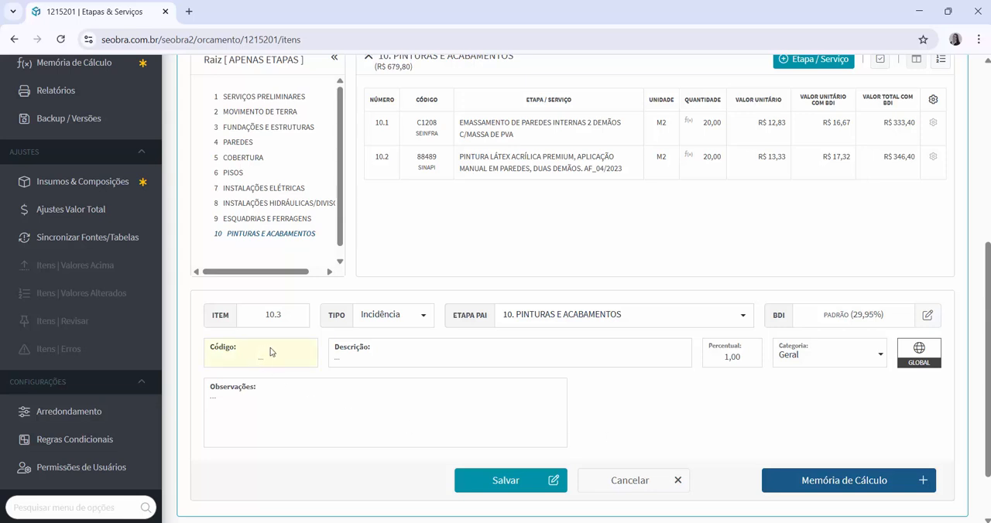
type("ADI")
type("C")
type(".IN")
type("AT")
left_click(425, 358)
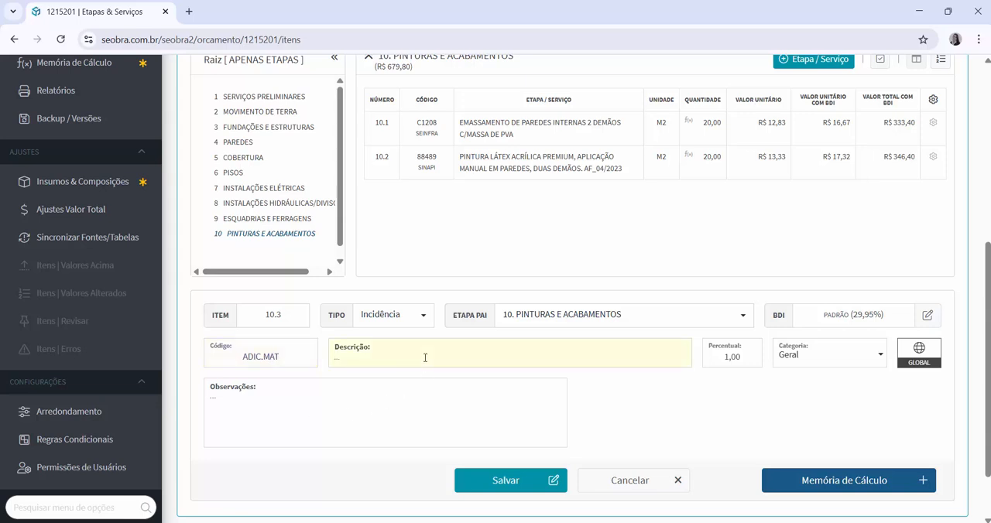
type("ADICIONAL SOBRE M")
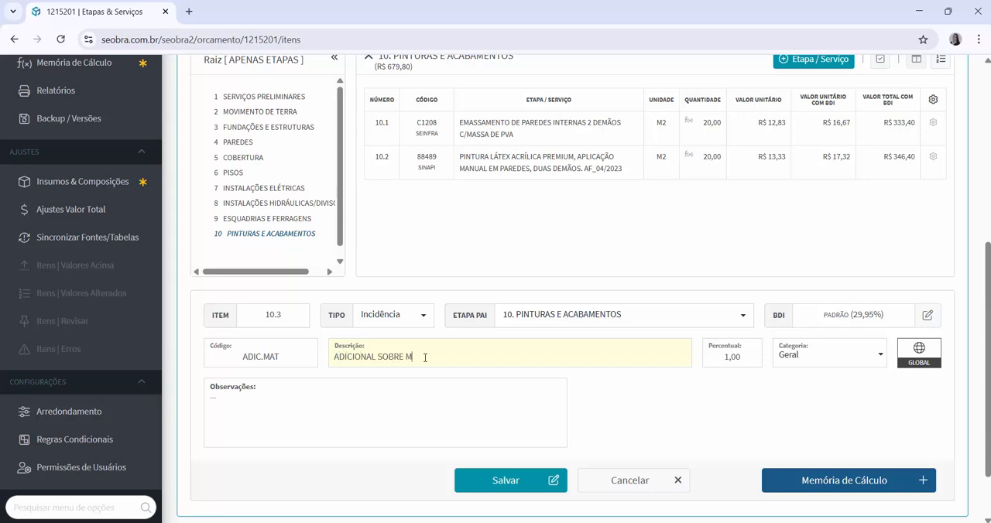
type("ATERIAIS DE PINTURA")
Set the incidence percentage to 10 and its category to Material, and switch off its Global option
left_click(728, 357)
type("0")
left_click(854, 363)
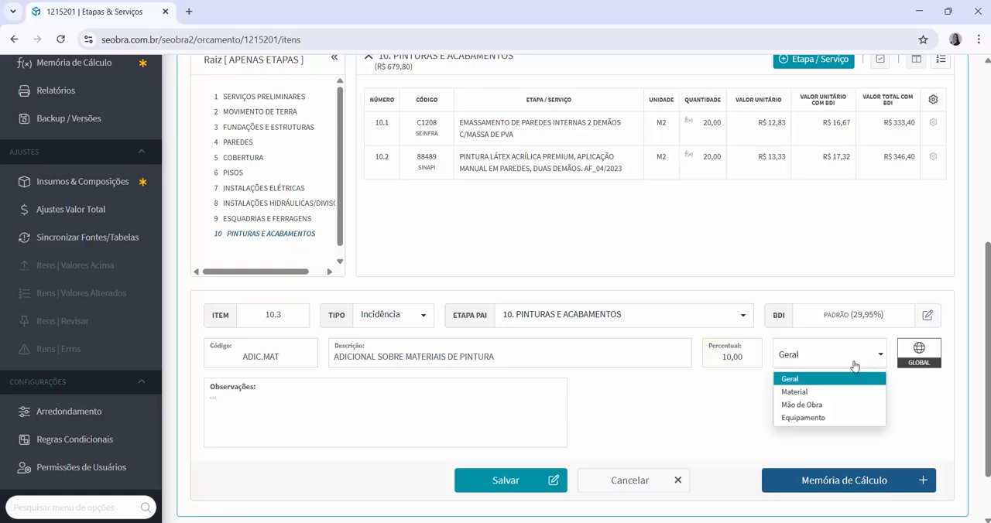
left_click(793, 392)
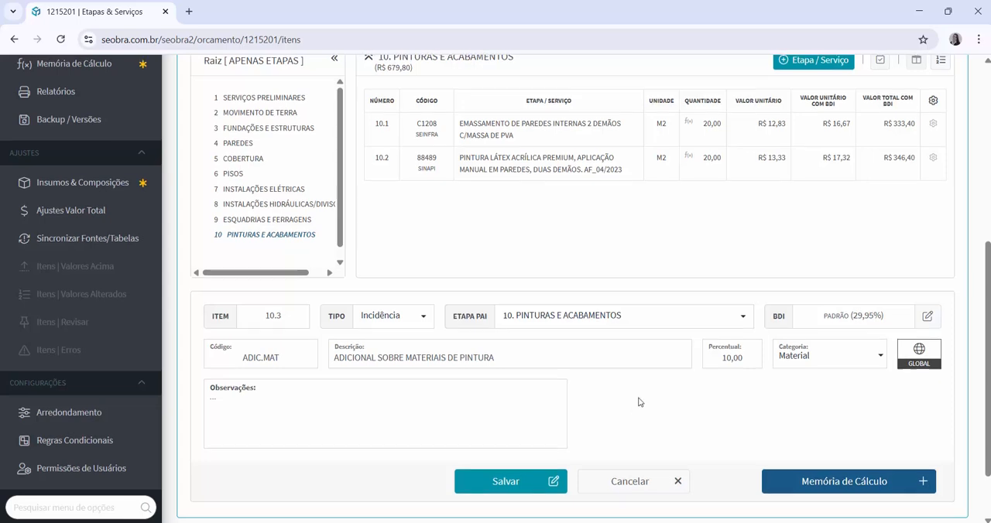
scroll(638, 402, "up", 1)
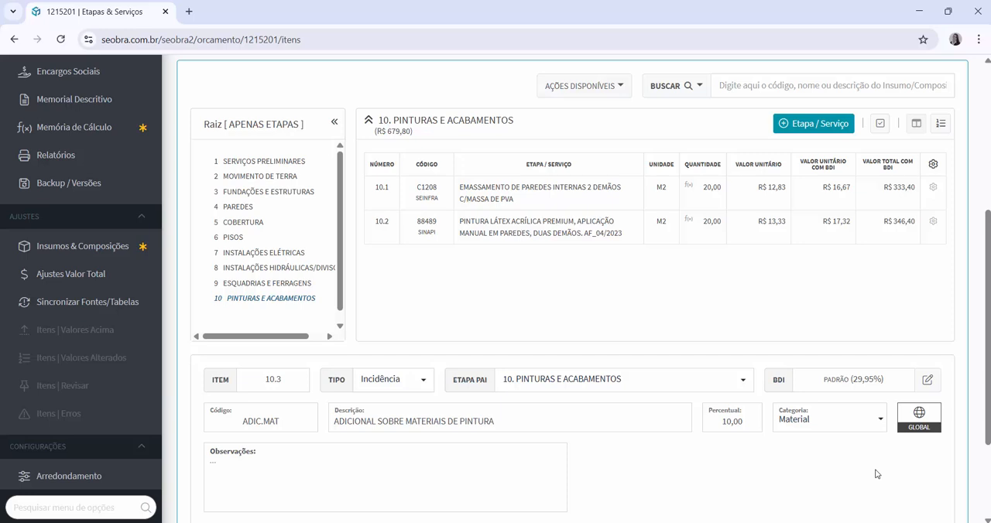
left_click(918, 423)
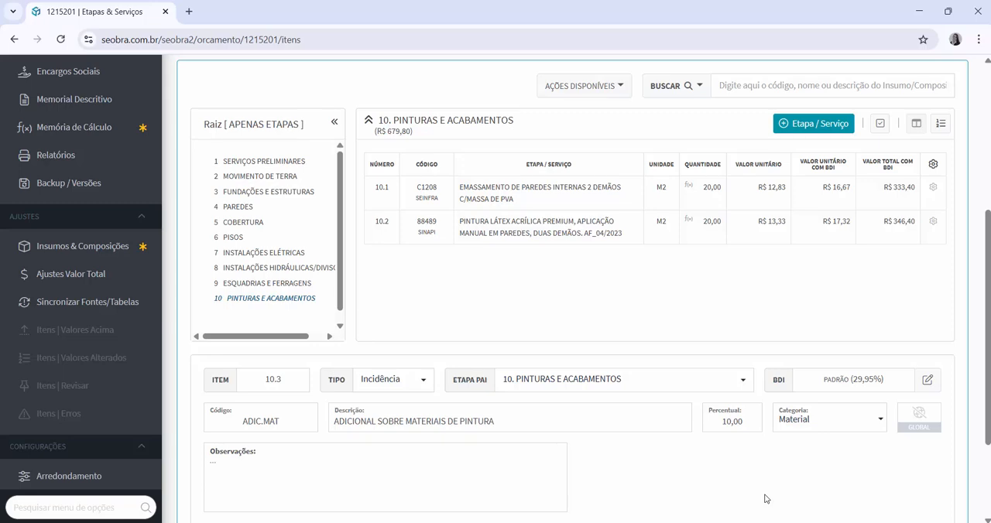
Review the composition details of item 10.1 EMASSAMENTO DE PAREDES, close them, and save the new incidence item
double_click(506, 199)
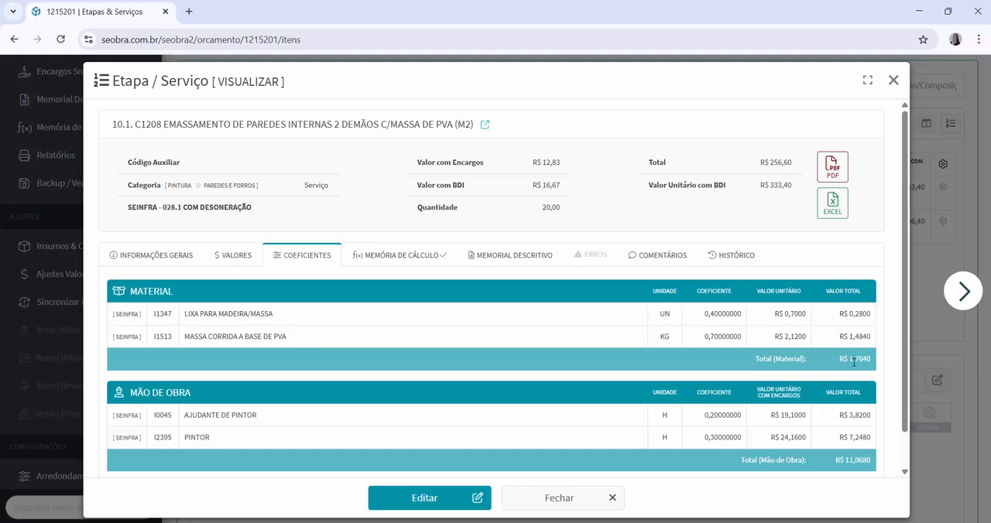
left_click(893, 81)
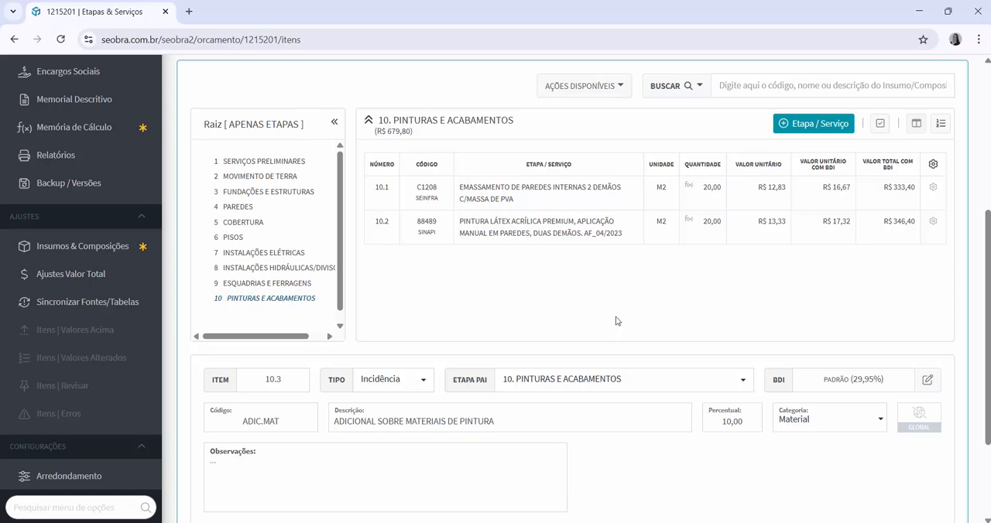
scroll(596, 331, "down", 1)
left_click(538, 480)
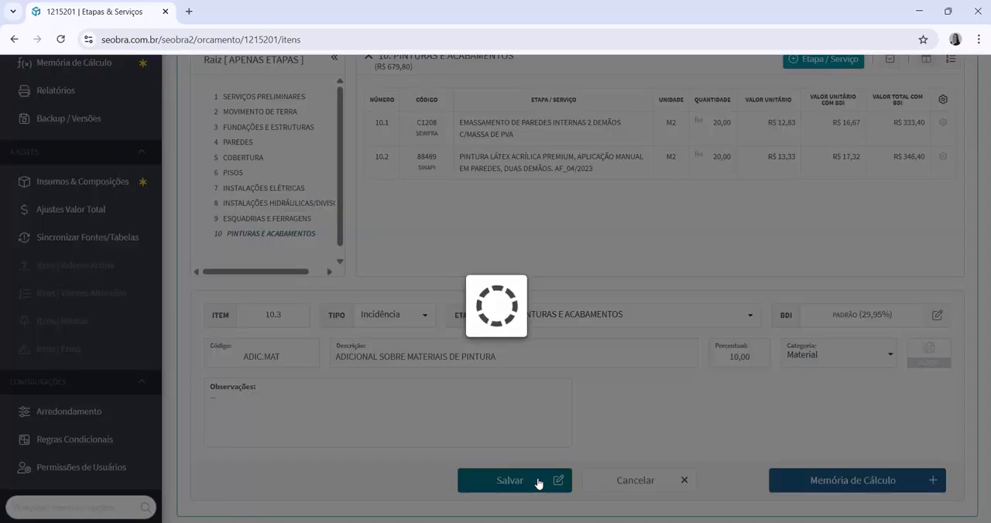